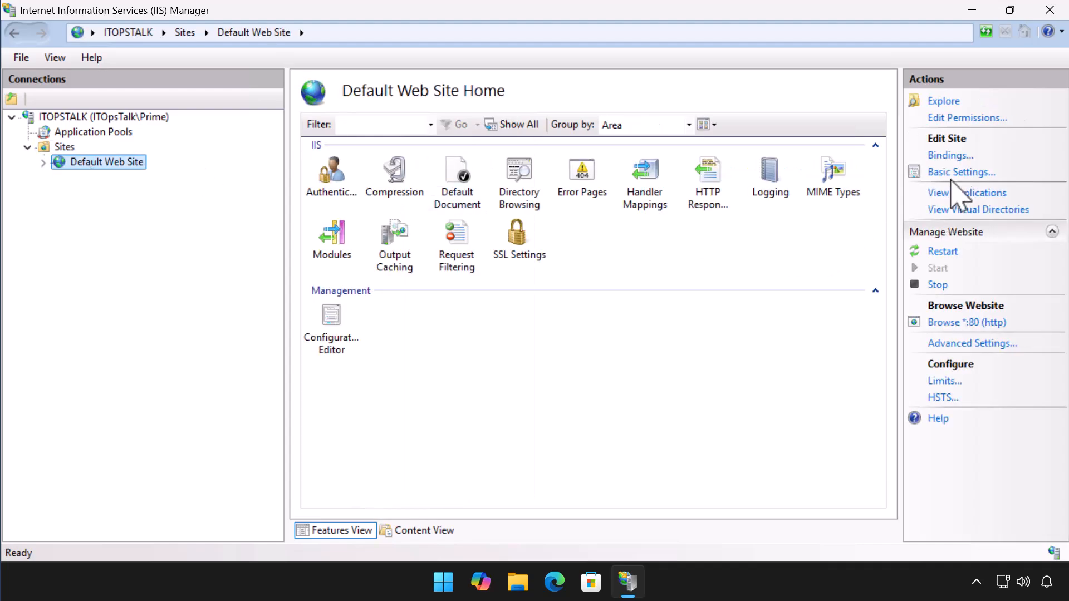
- Check the physical path in the basic settings of Default Web Site
left_click(951, 173)
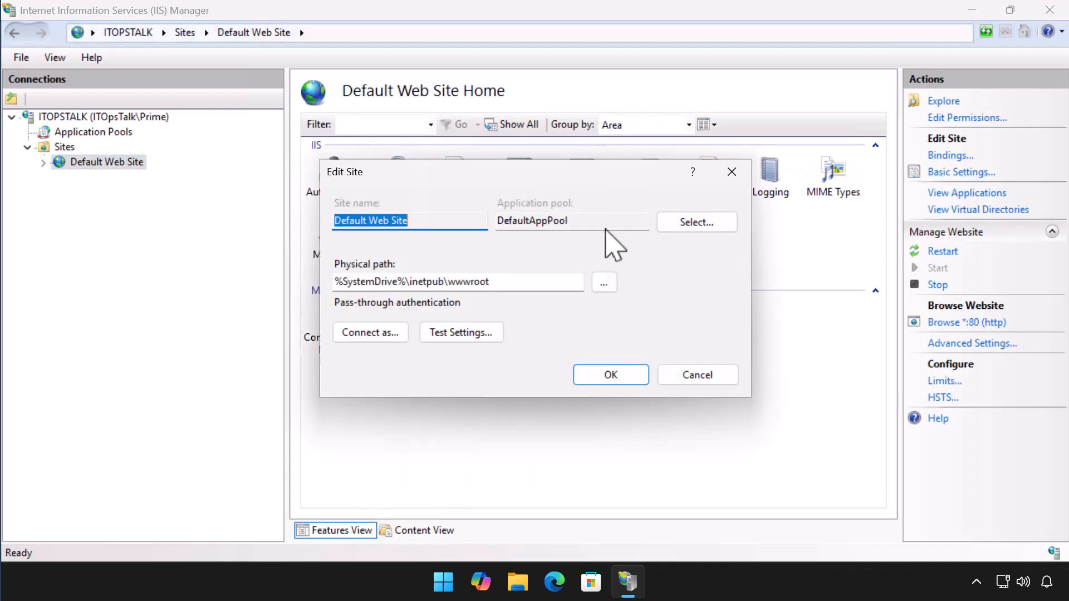
left_click(522, 287)
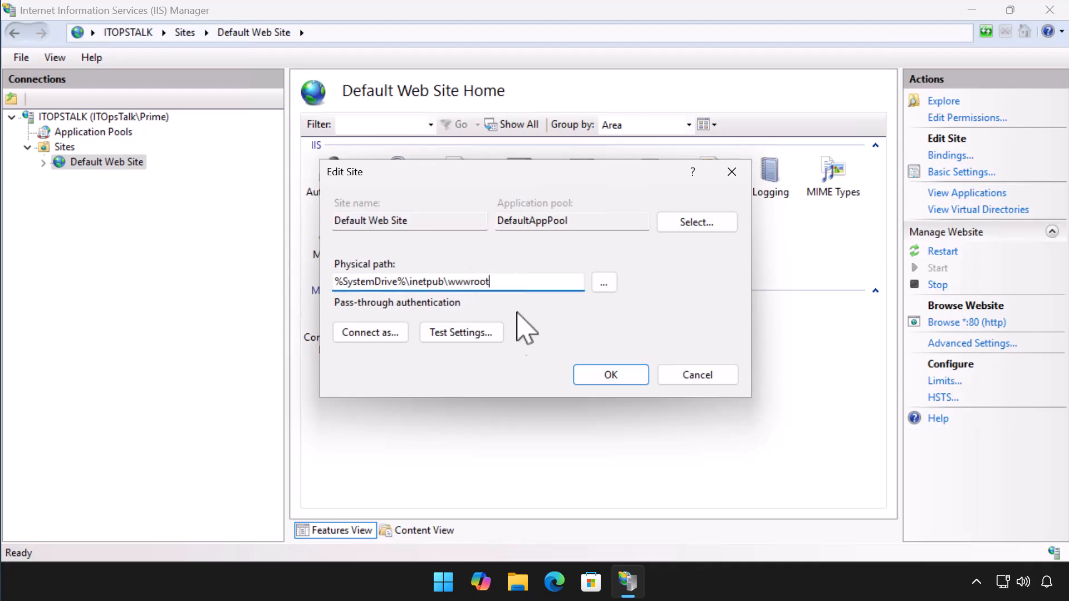
left_click(606, 378)
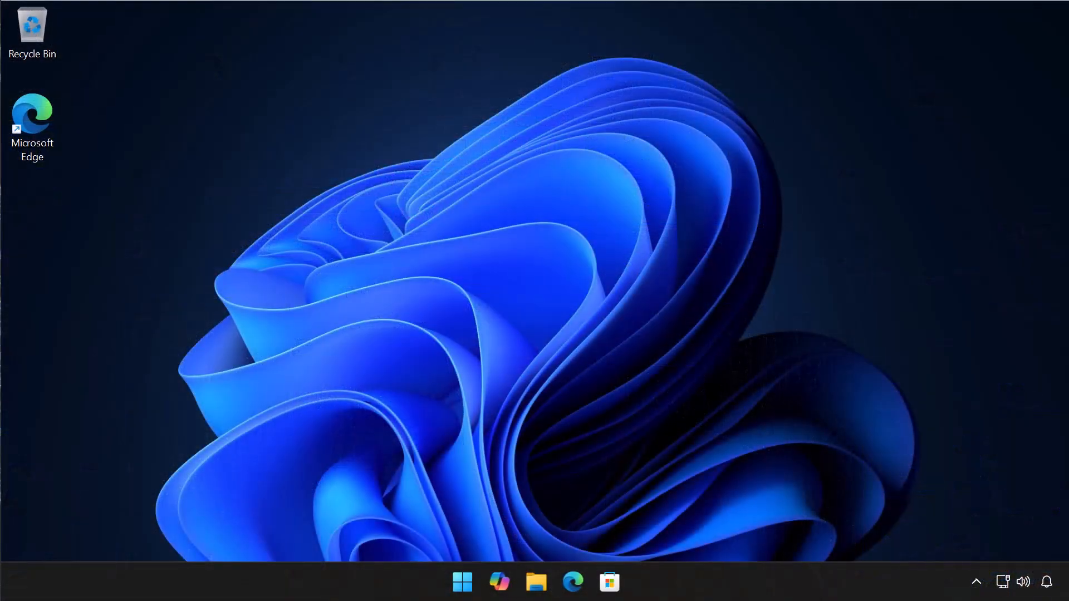
- Check the Windows edition and version in the properties of This PC, and close the settings
left_click(536, 582)
right_click(279, 463)
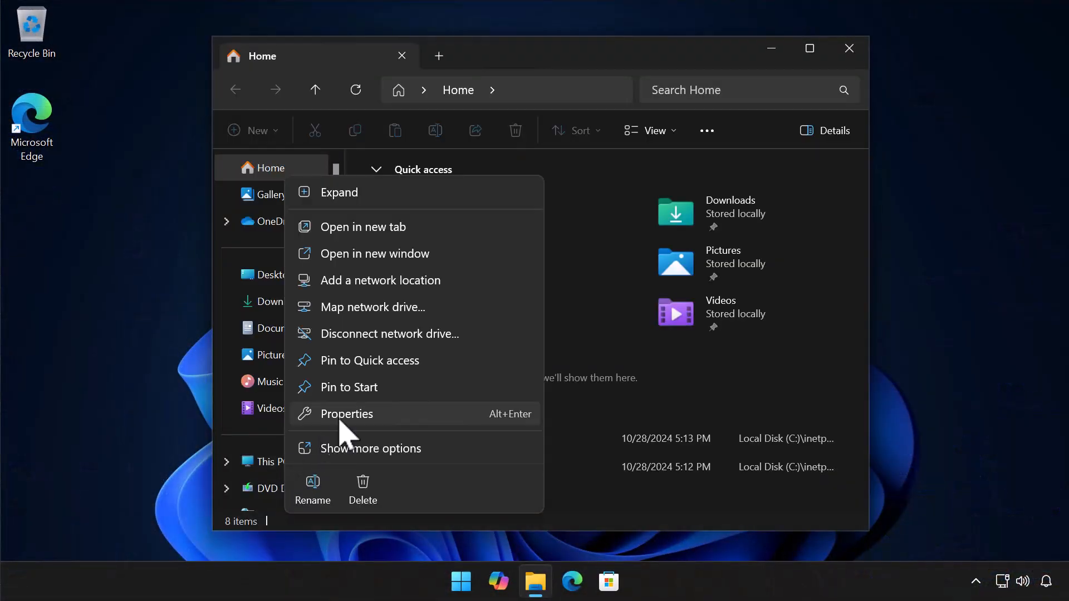
left_click(347, 413)
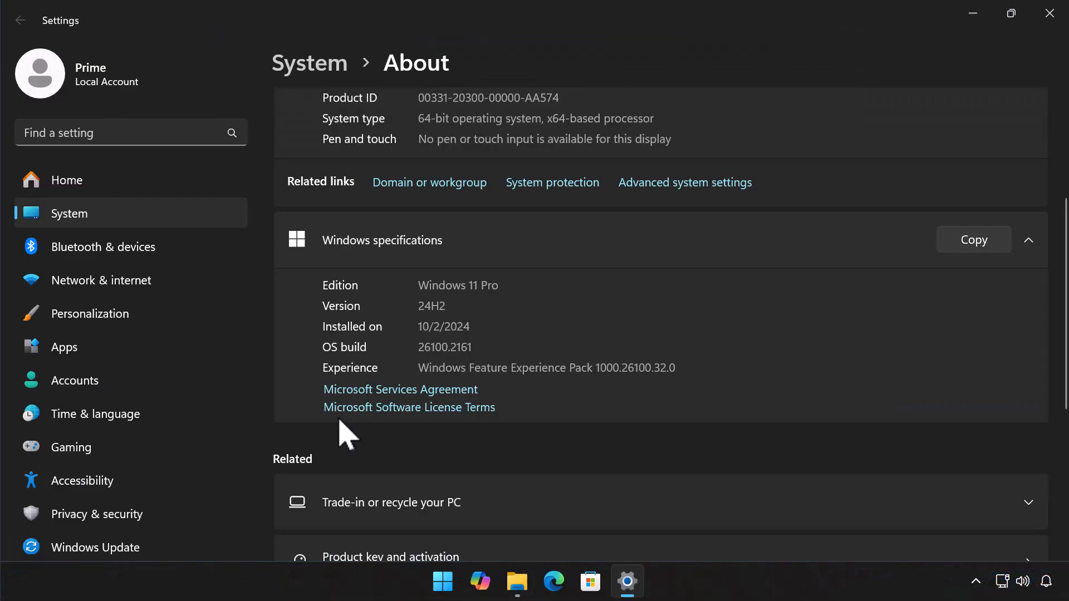
left_click(1050, 13)
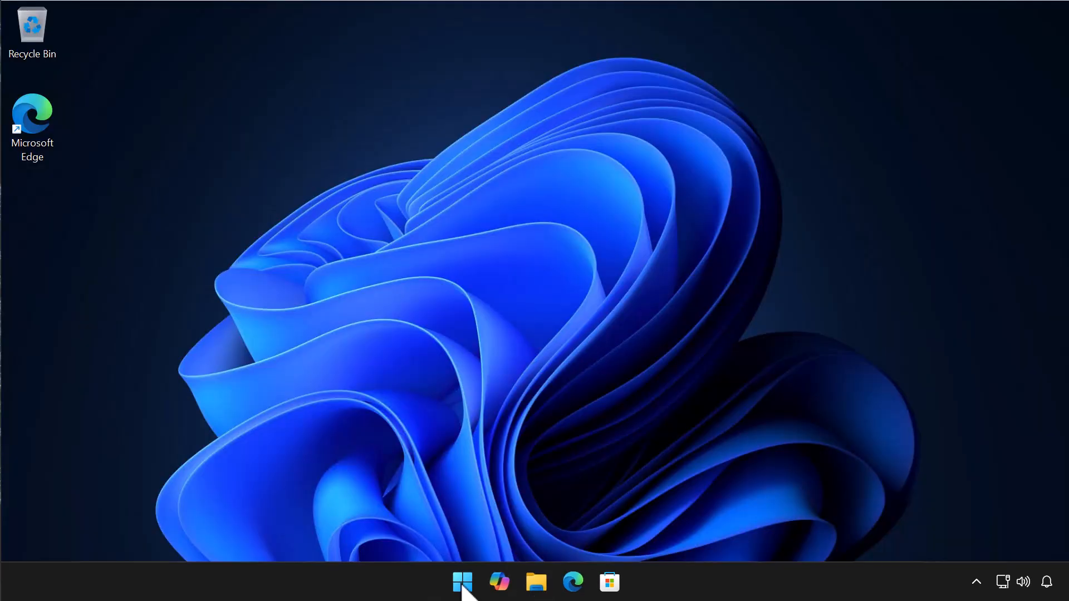
- Find the Control Panel, show its items as large icons and open Programs and Features
left_click(464, 590)
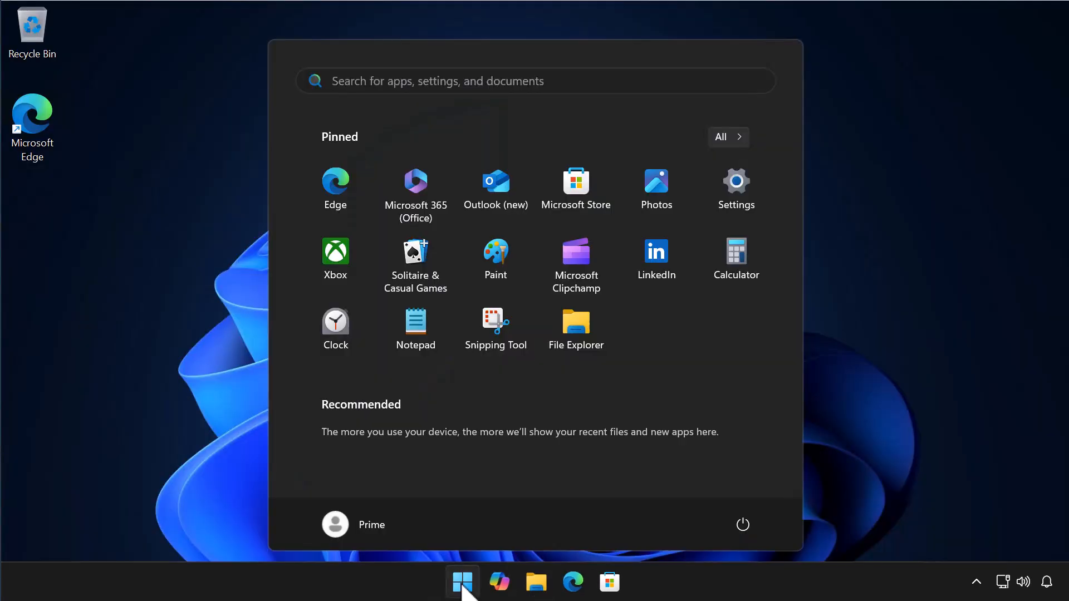
type("c")
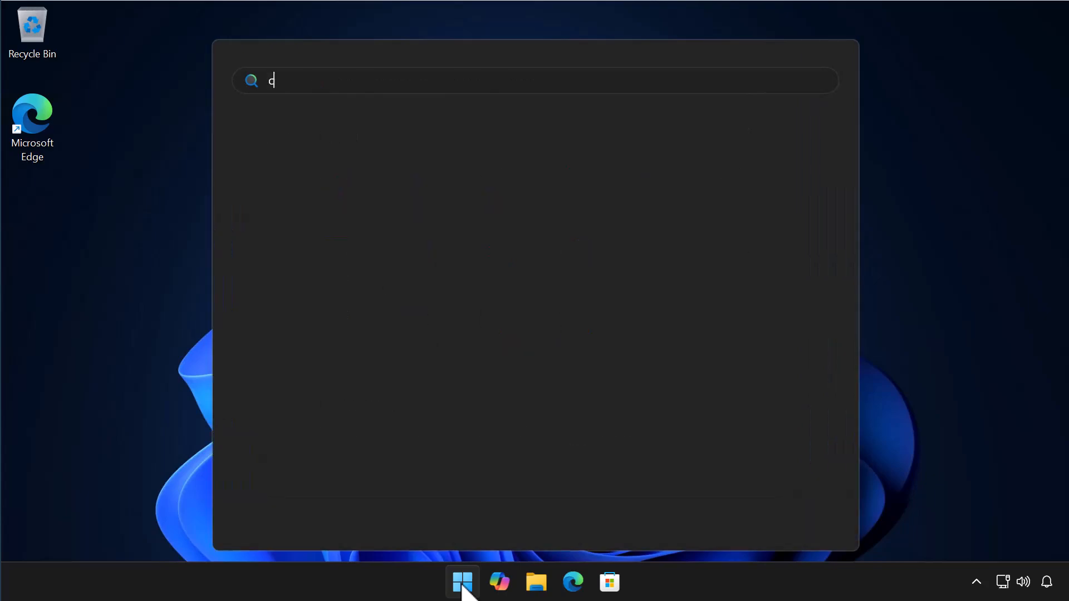
type("ontrol panel")
key("Return")
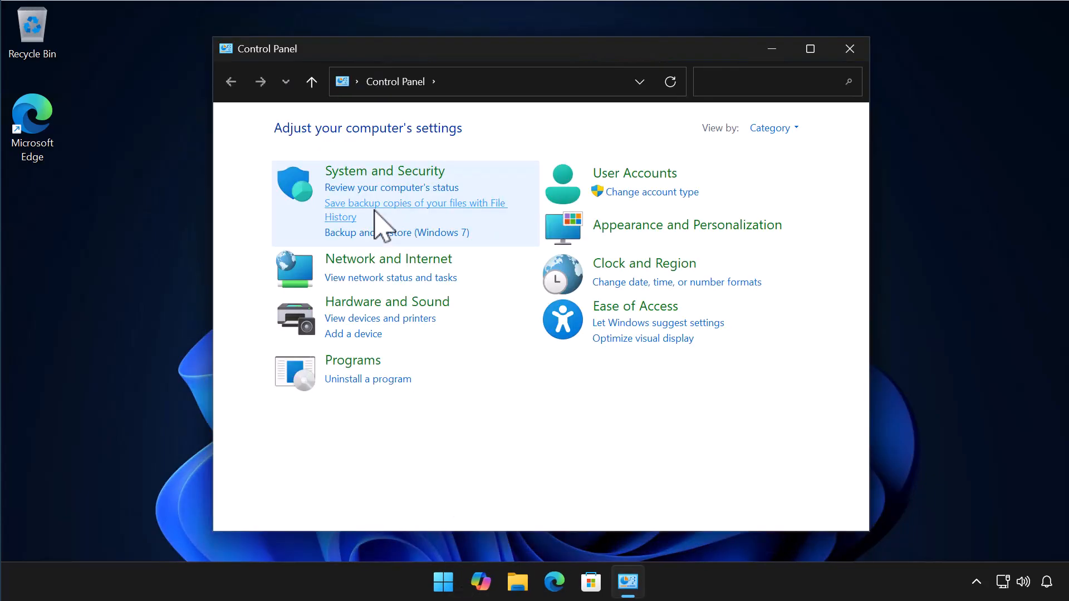
left_click(775, 129)
left_click(775, 174)
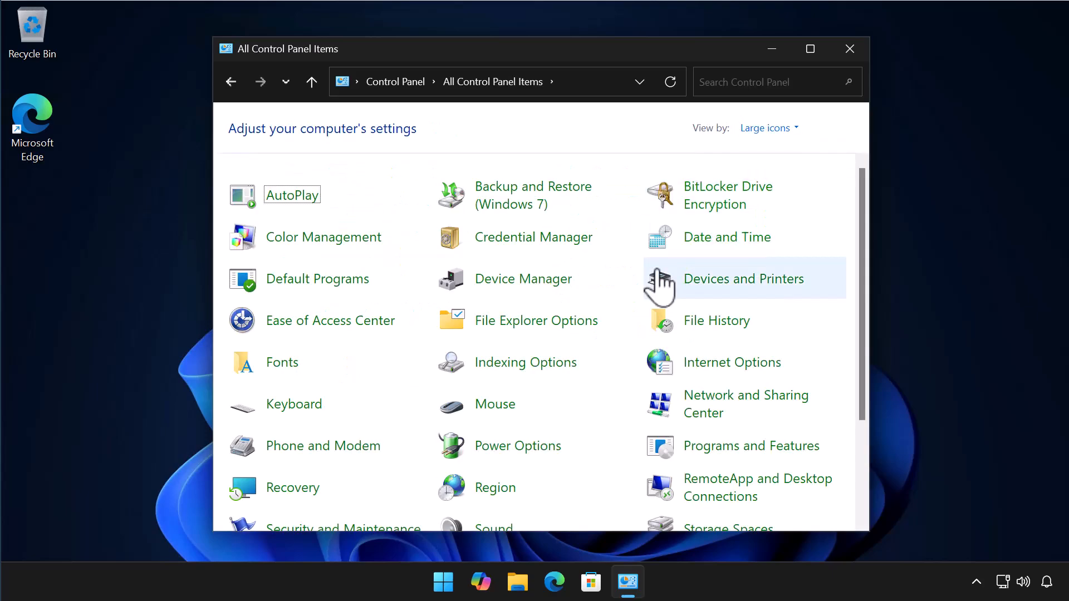
scroll(658, 282, "down", 1)
left_click(681, 430)
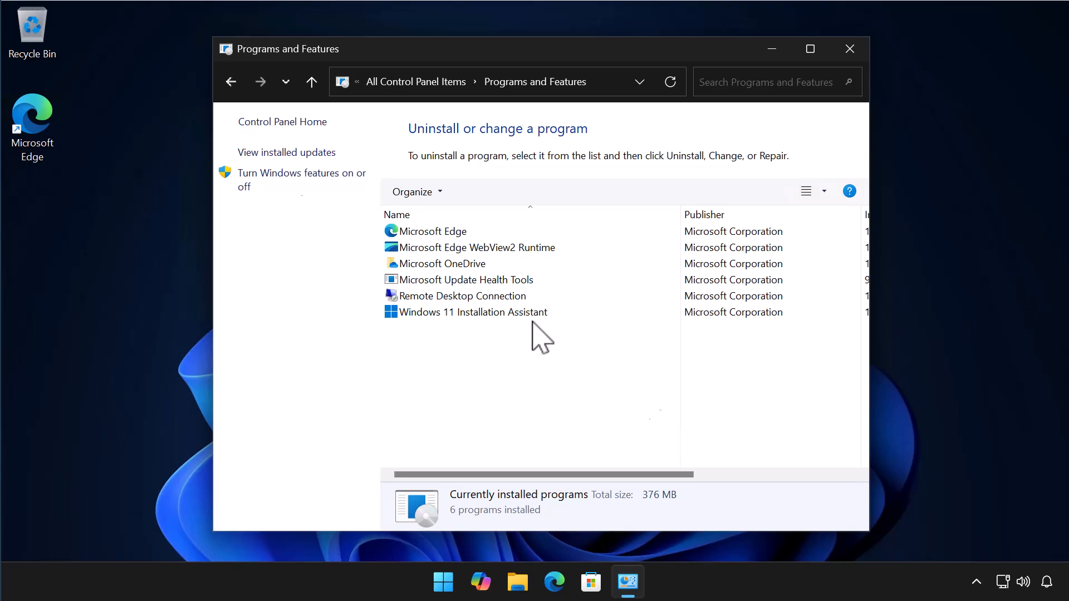
- Turn on the Internet Information Services Windows feature, and close the finished installation and Programs and Features
left_click(279, 186)
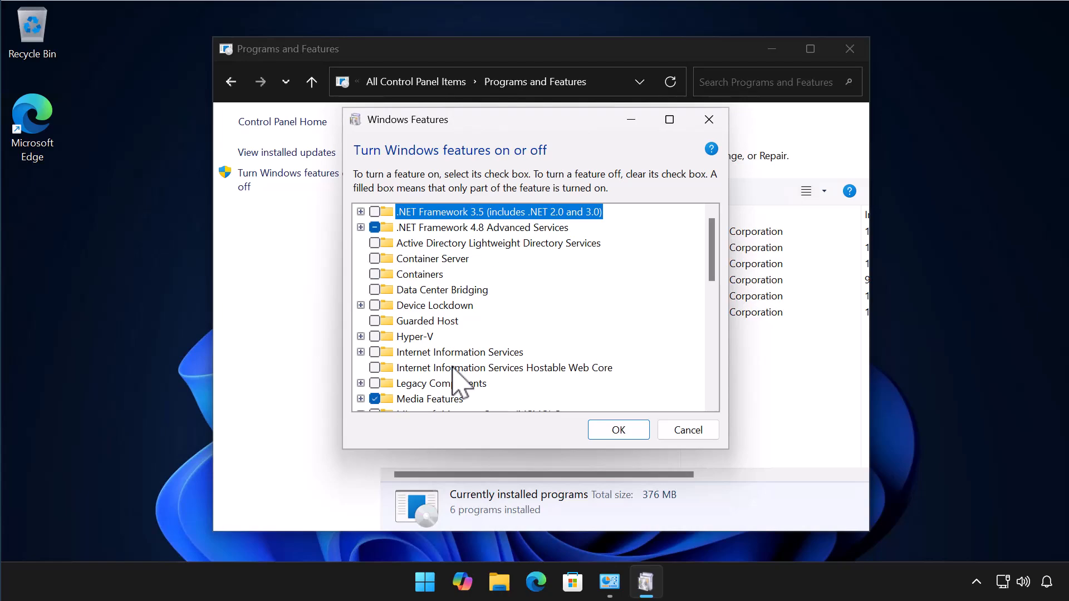
left_click(374, 353)
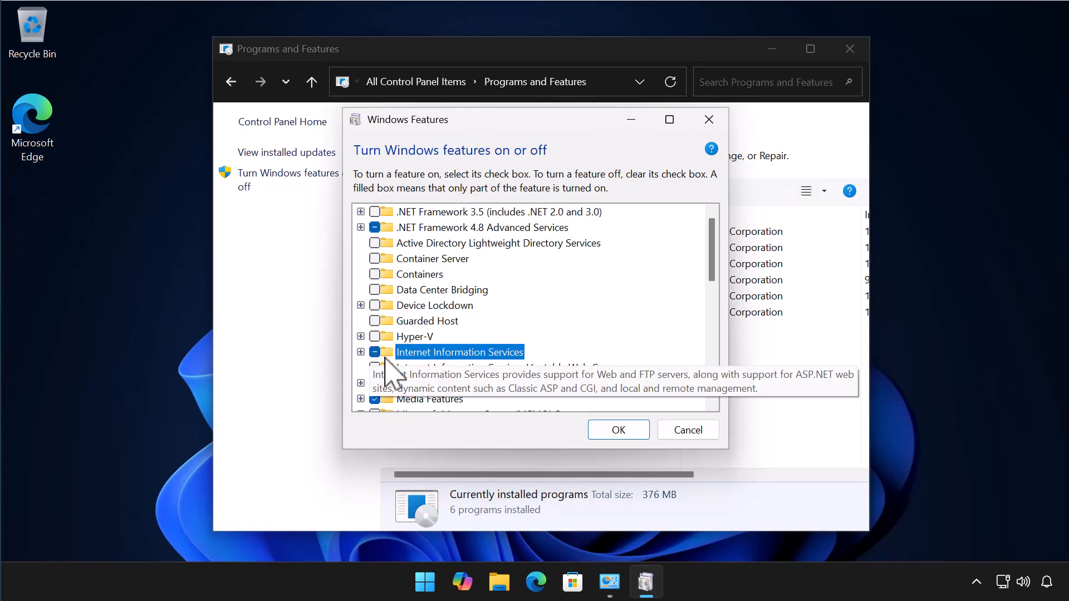
left_click(619, 431)
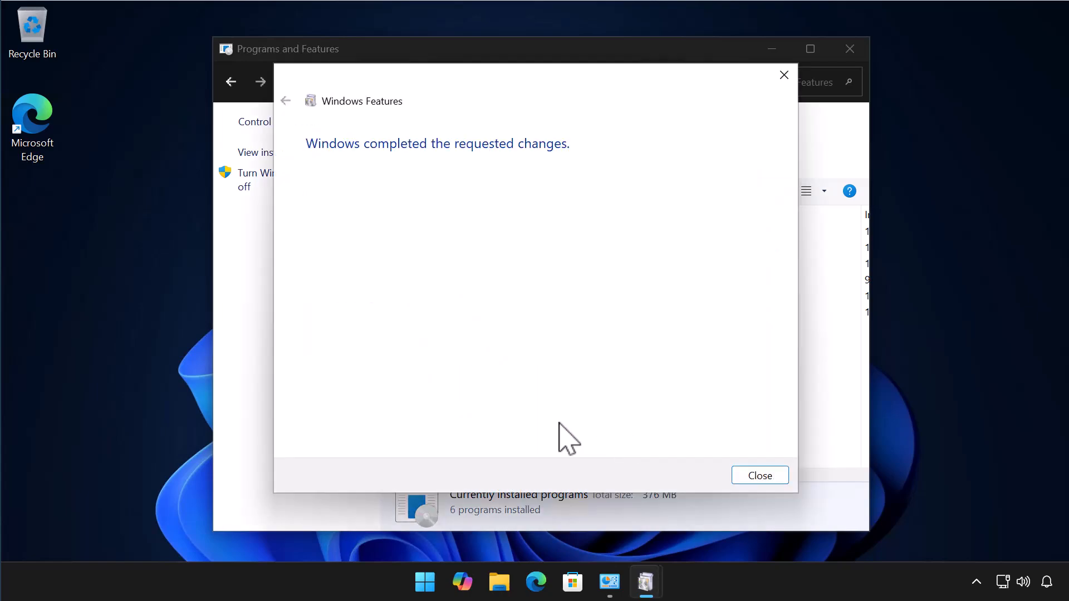
left_click(747, 478)
left_click(849, 47)
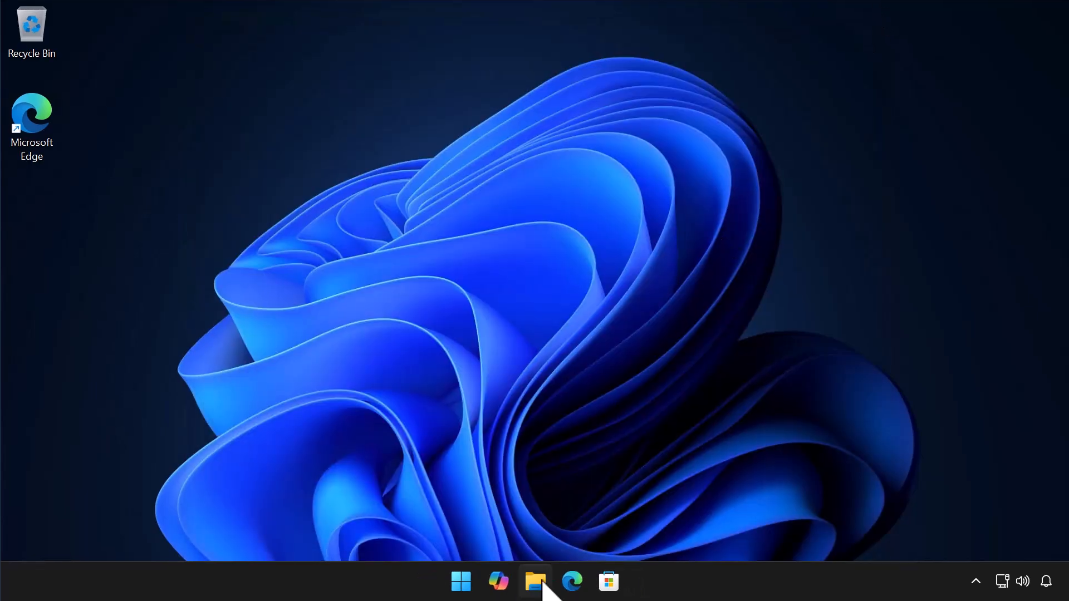
- Examine the inbound firewall rule World Wide Web Services (HTTP Traffic-In) in Windows Defender Firewall with Advanced Security
left_click(460, 582)
left_click(461, 581)
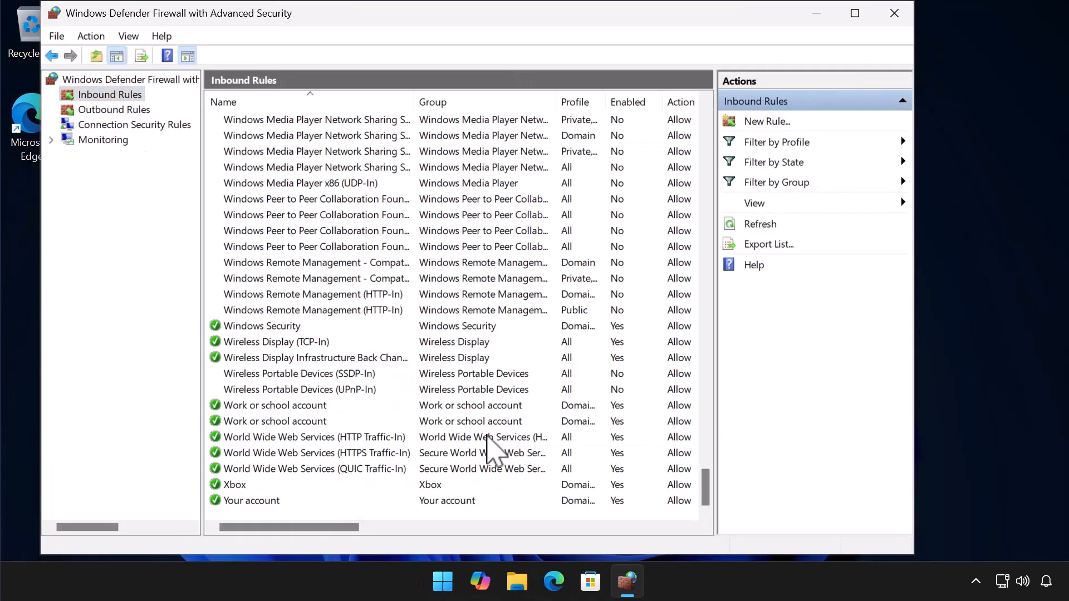
double_click(489, 437)
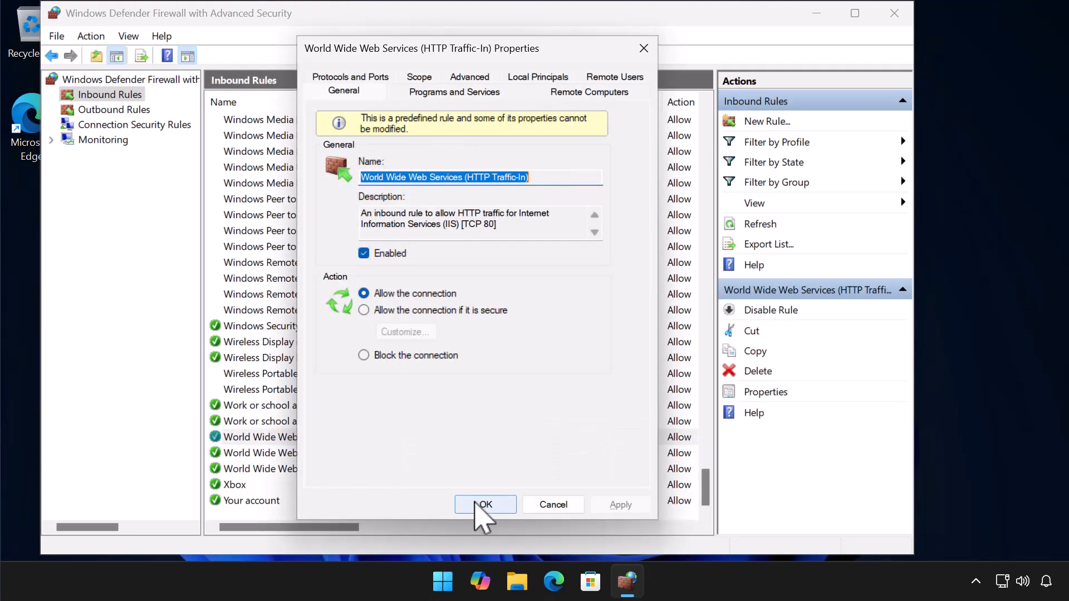
left_click(484, 505)
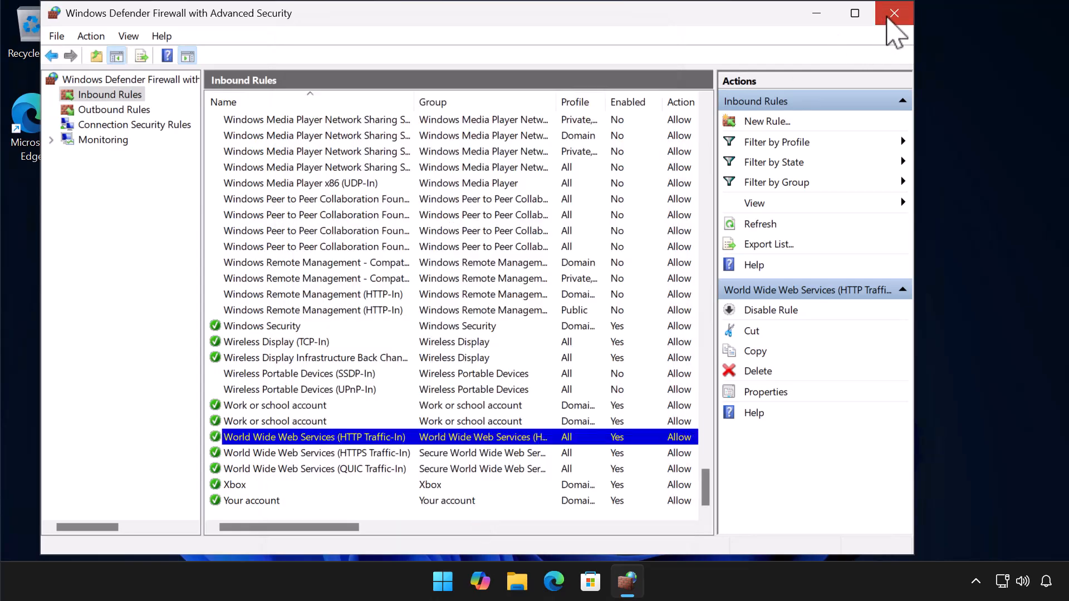
left_click(891, 16)
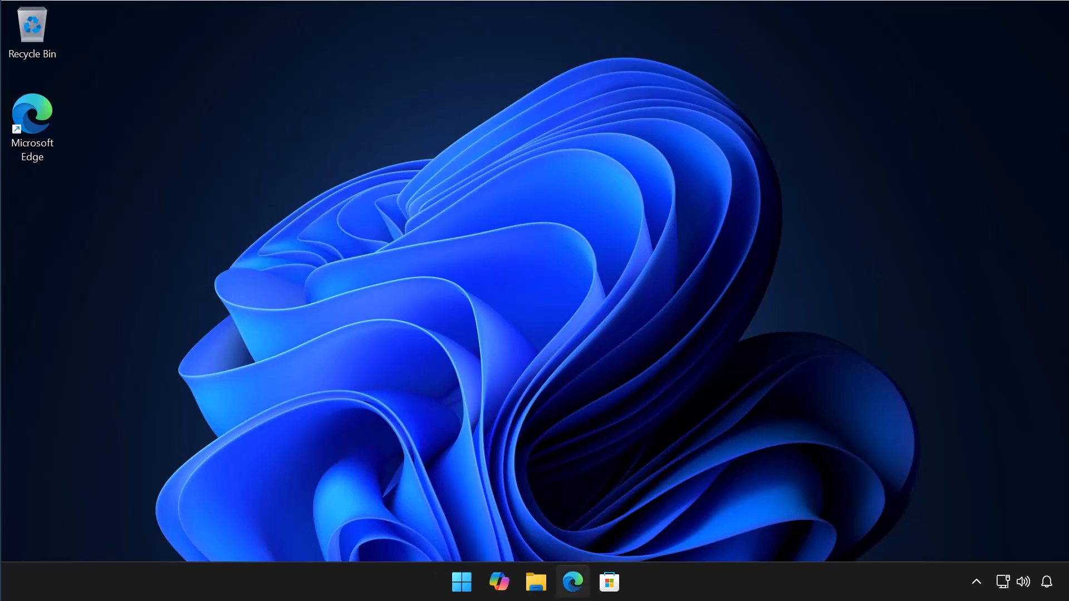
- Open Internet Information Services (IIS) Manager and select Default Web Site under the server's Sites
left_click(463, 583)
type("internet")
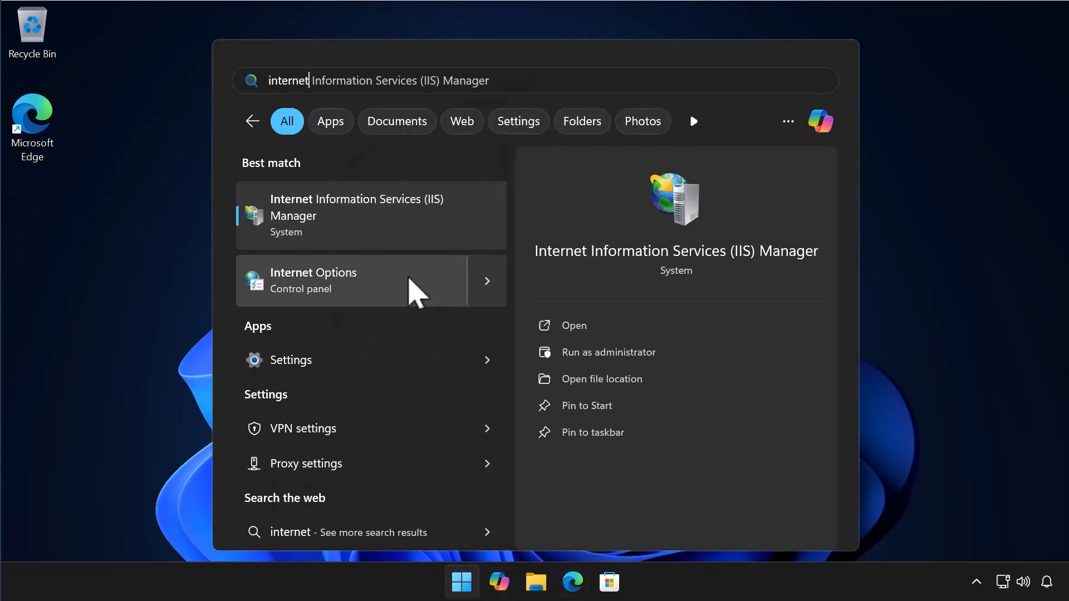
left_click(353, 205)
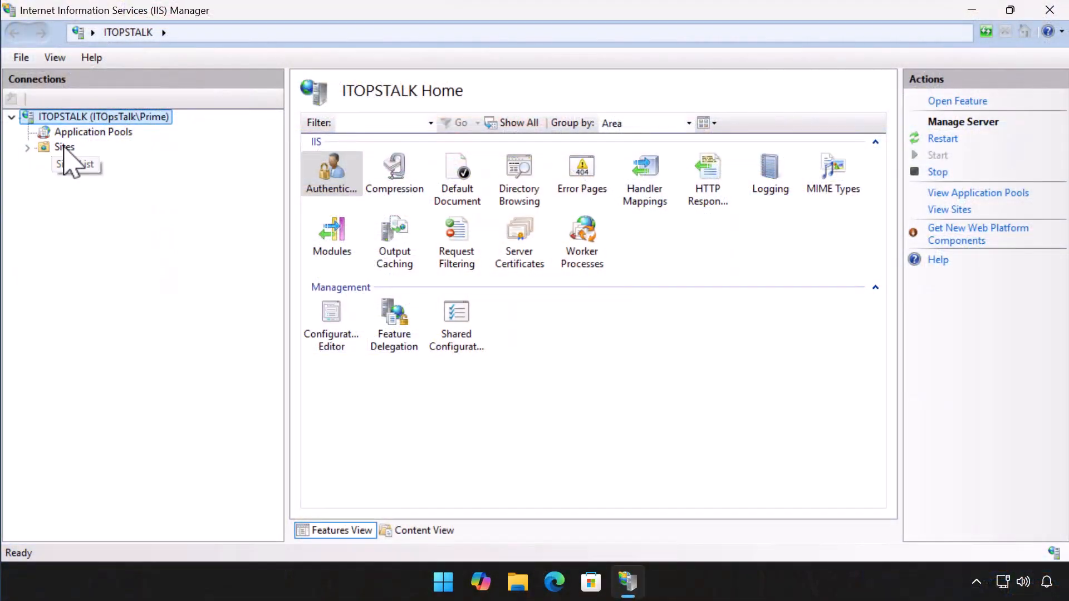
left_click(43, 148)
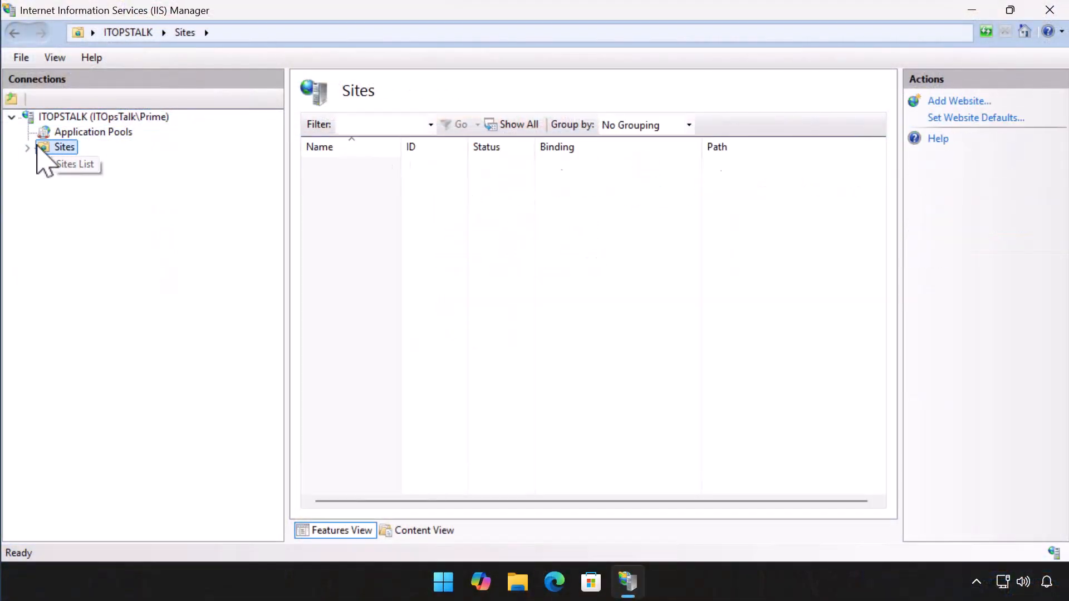
left_click(28, 148)
left_click(92, 162)
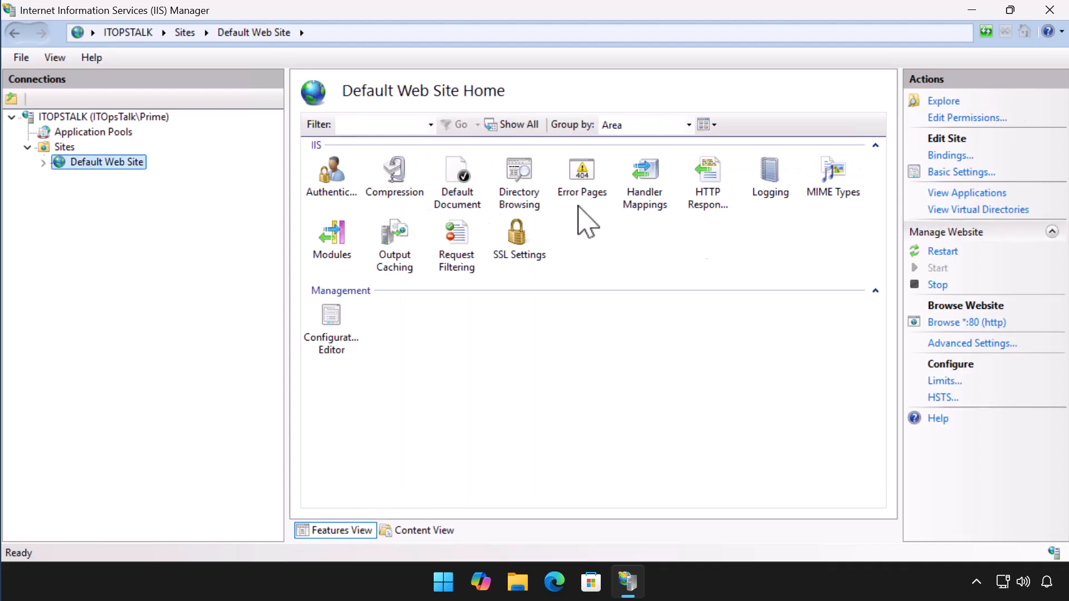
- Review the site's basic settings to see which folder its content is served from
left_click(951, 172)
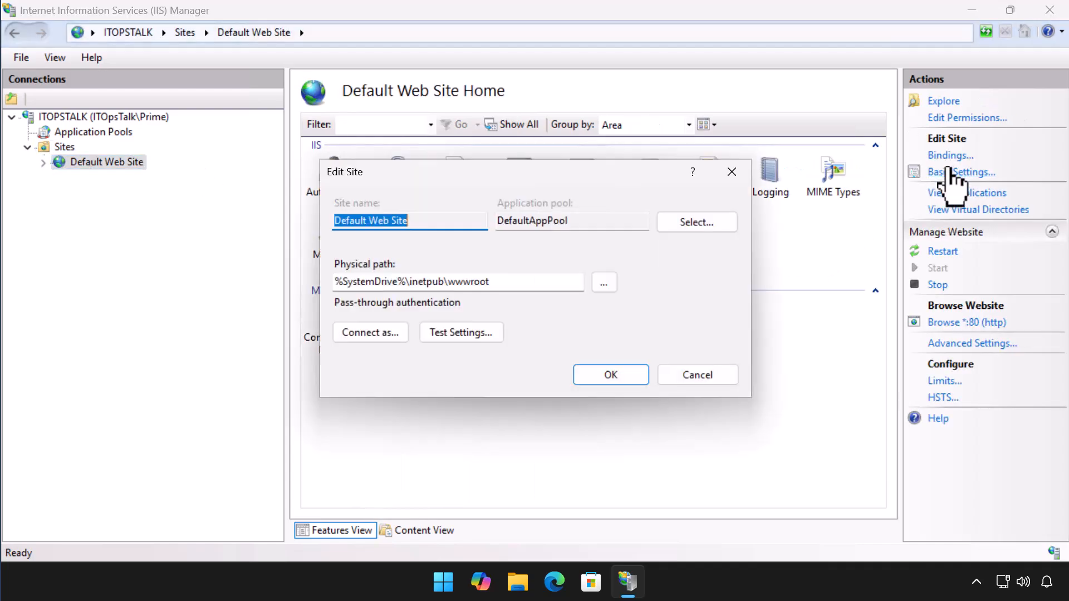
left_click(522, 286)
left_click(608, 377)
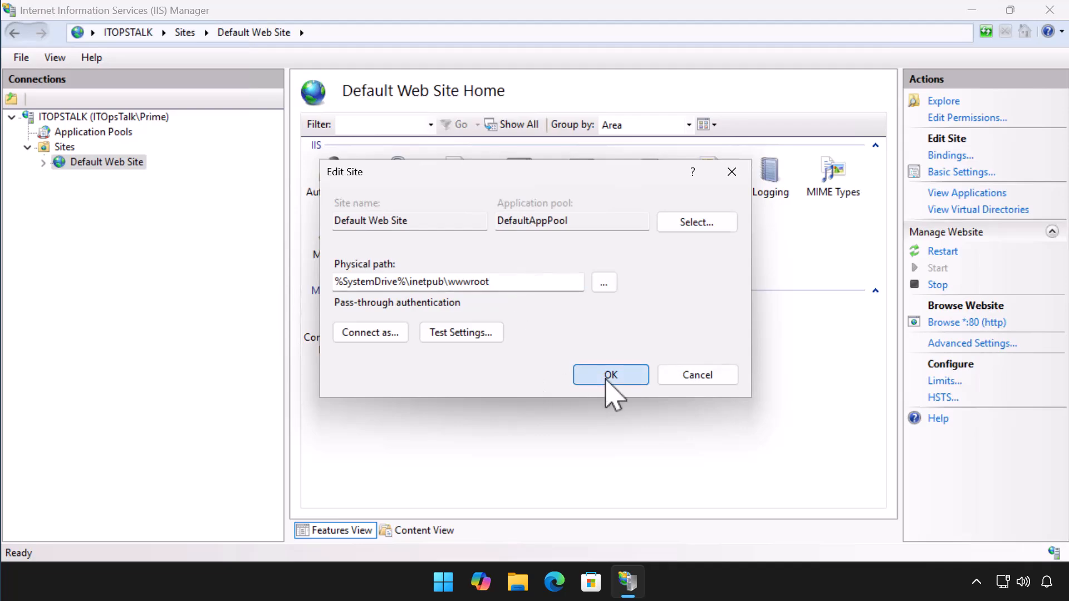
- Open a terminal and run ipconfig to read the computer's IPv4 address
right_click(446, 581)
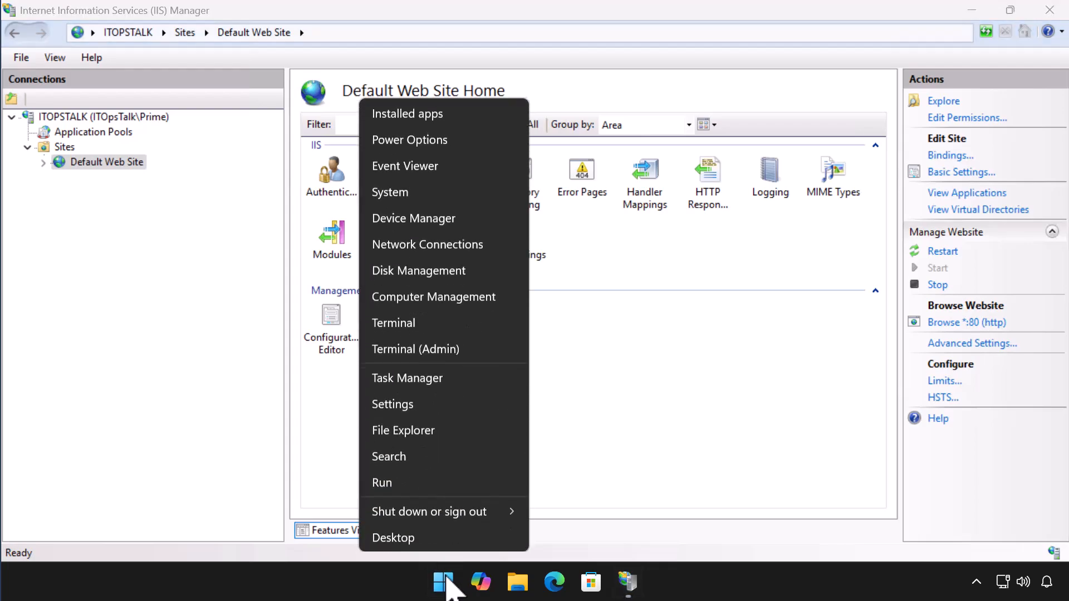
left_click(432, 332)
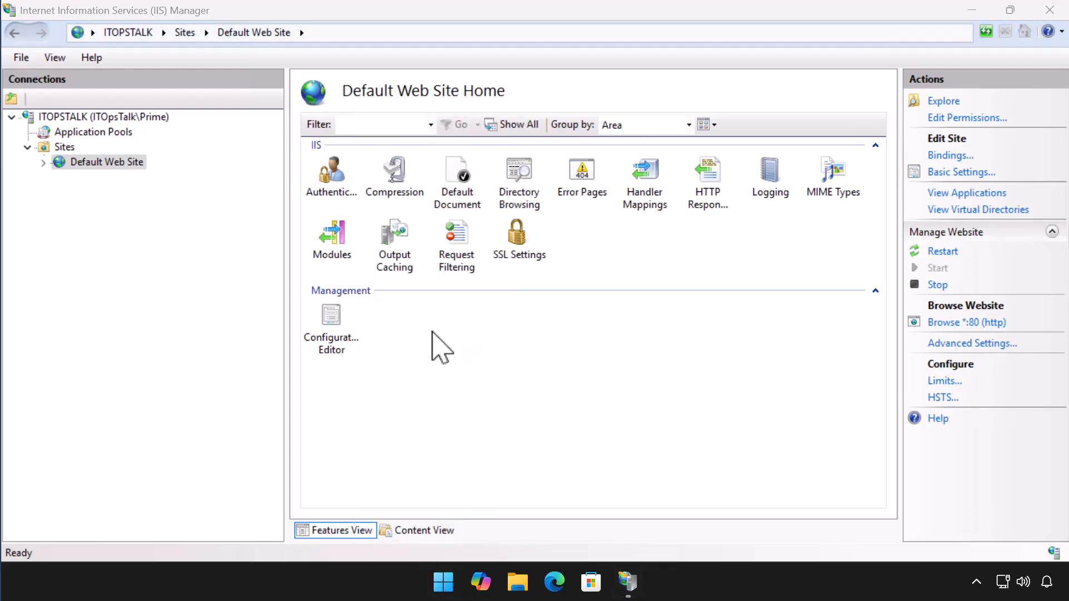
type("ipconfig")
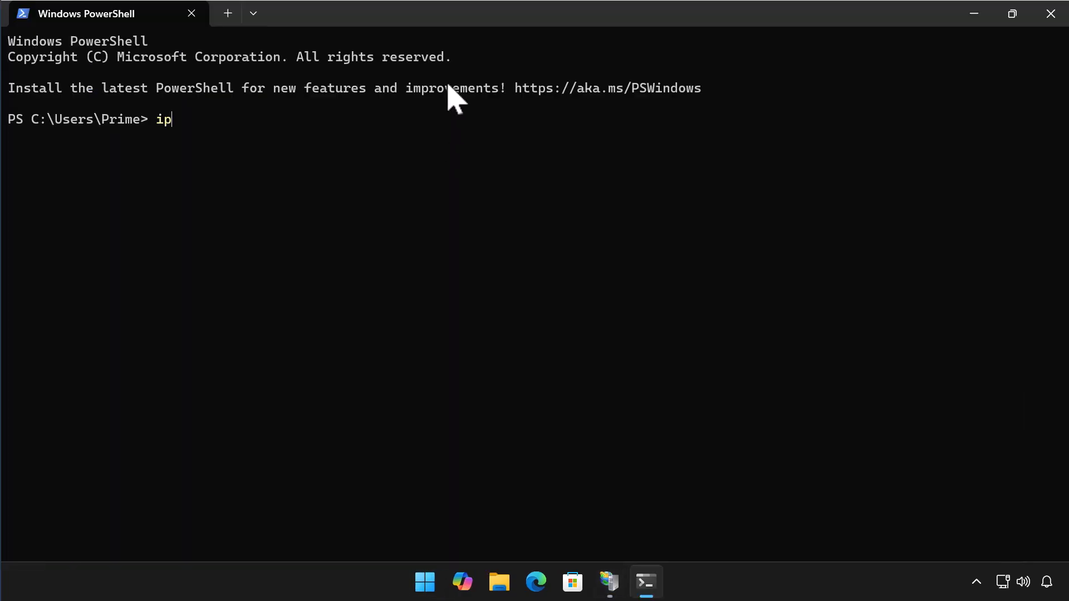
key("Return")
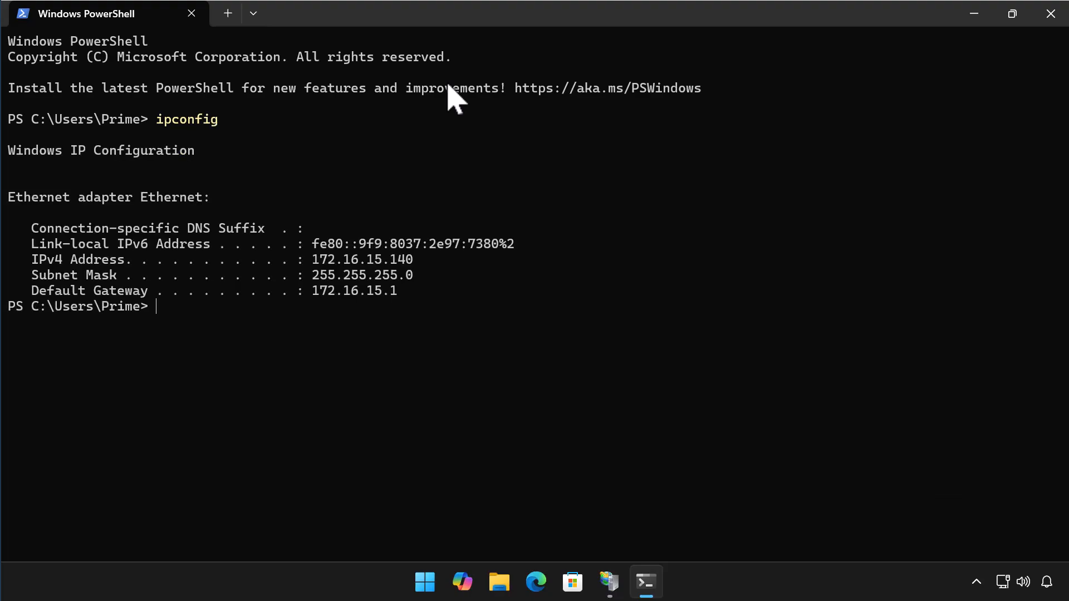
- Run nslookup 172.16.15.140 to find the computer's DNS name, highlight that name and close the terminal
type("nslookup 172.16.15.140")
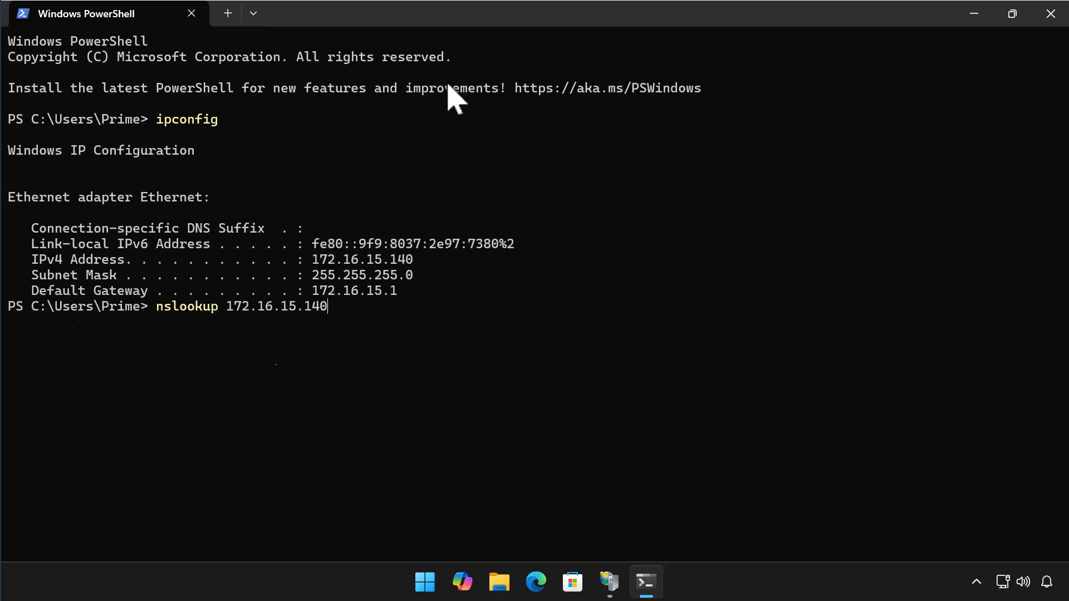
key("Return")
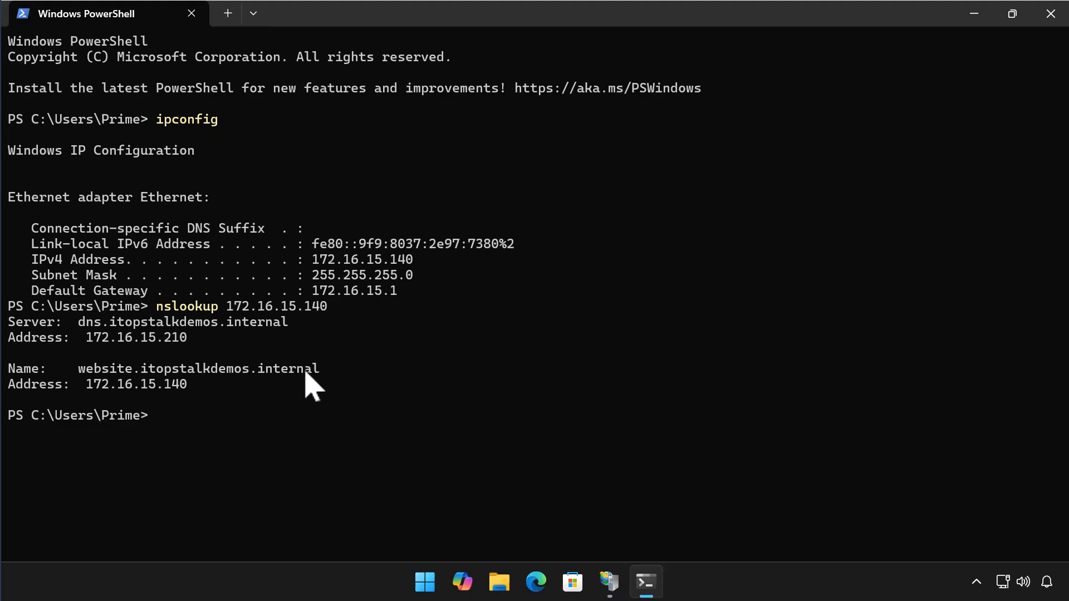
left_click_drag(316, 370, 84, 374)
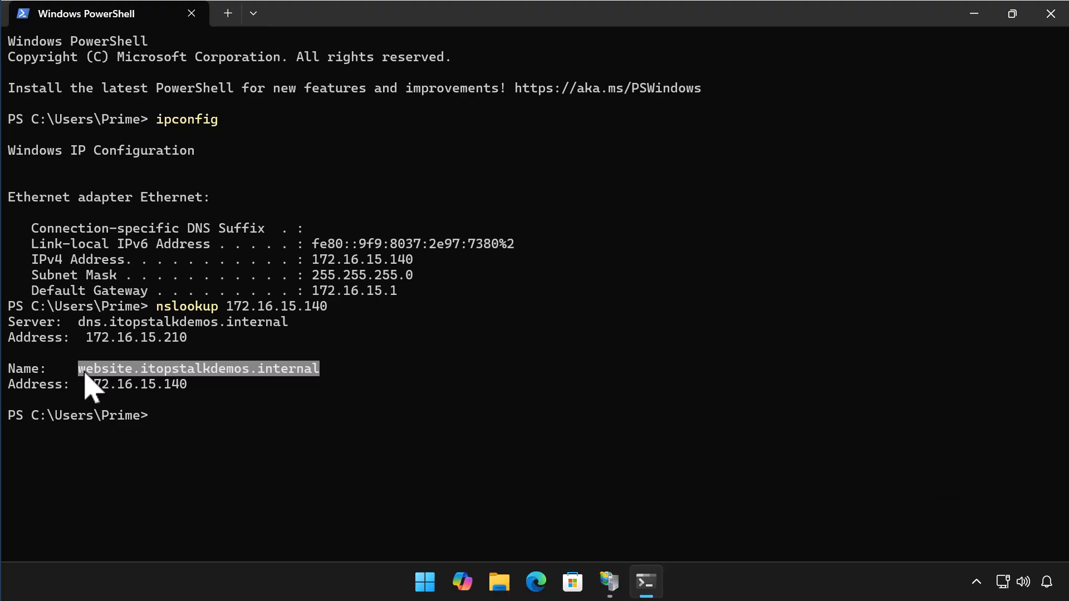
left_click(1050, 14)
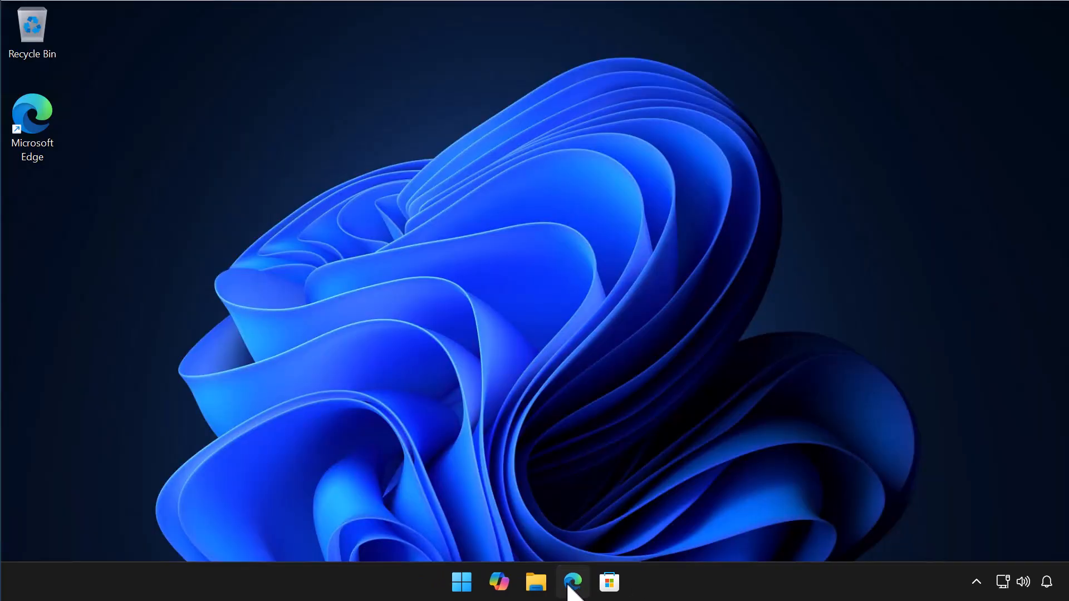
left_click(573, 582)
type("htt")
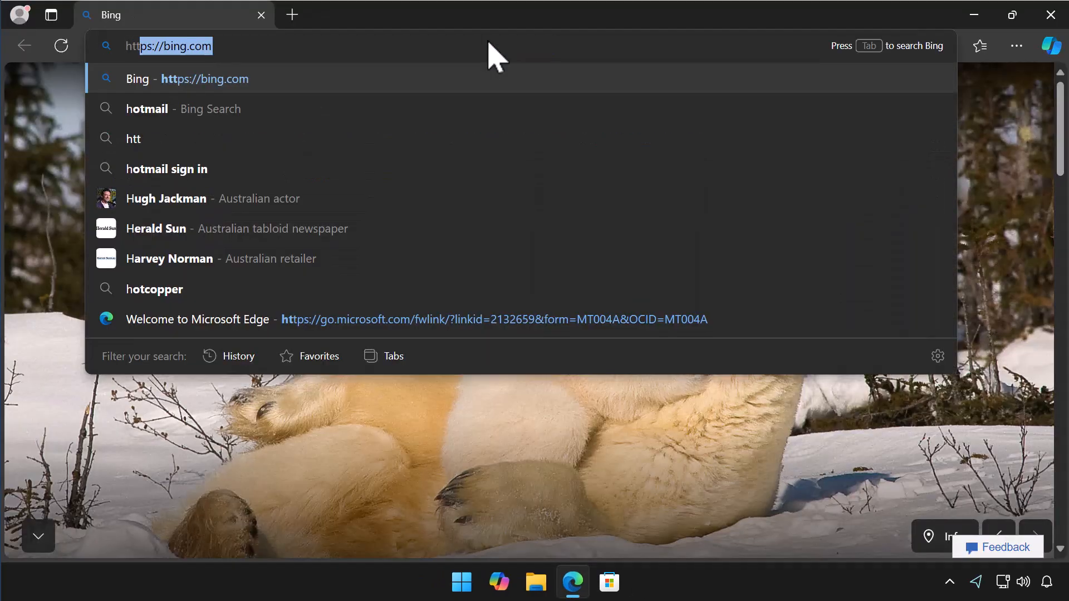
type("p://website.itopstalkdemos.internal")
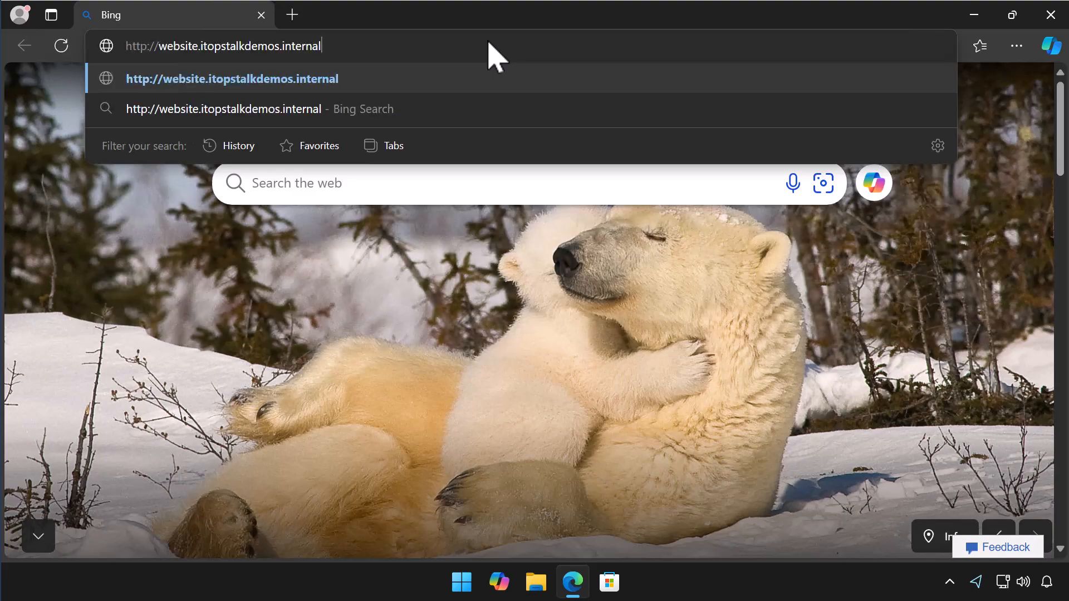
key("Return")
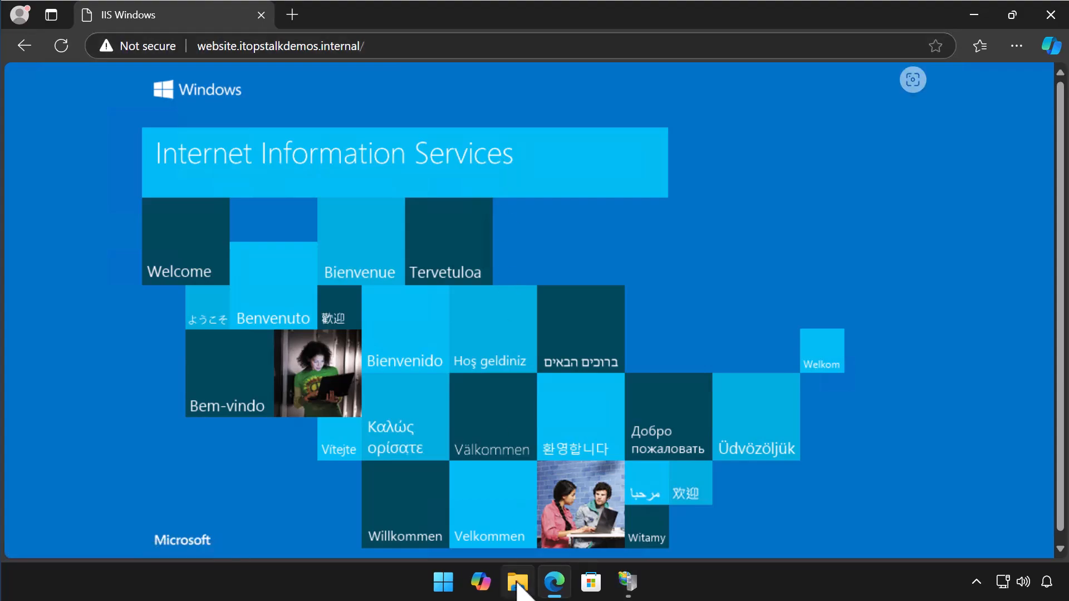
- Open File Explorer, go to the inetpub\wwwroot folder on Local Disk (C:), and examine the default site's iisstart files
left_click(518, 585)
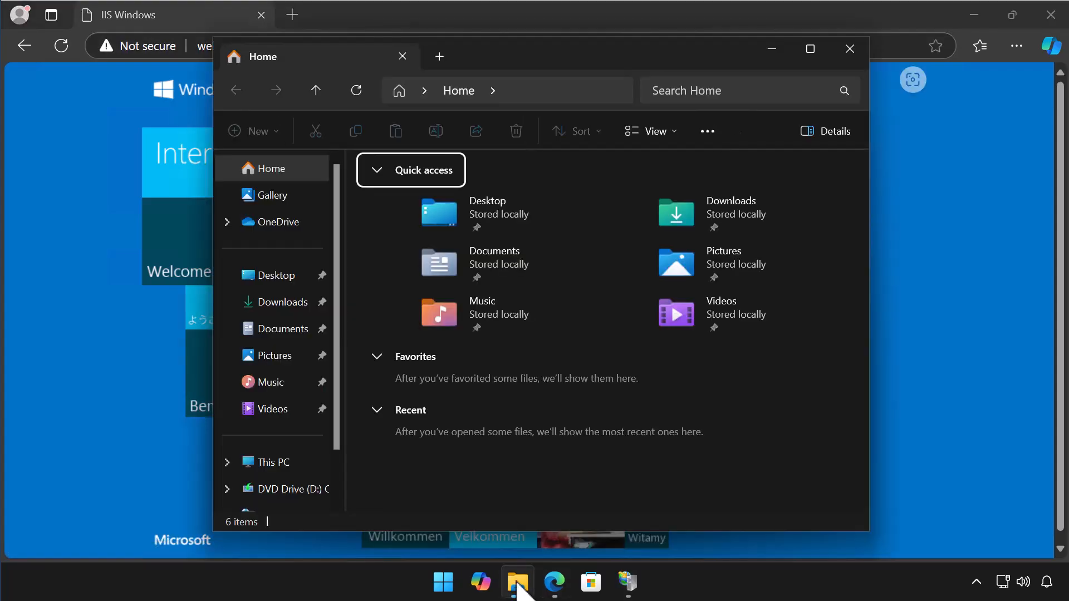
left_click(278, 462)
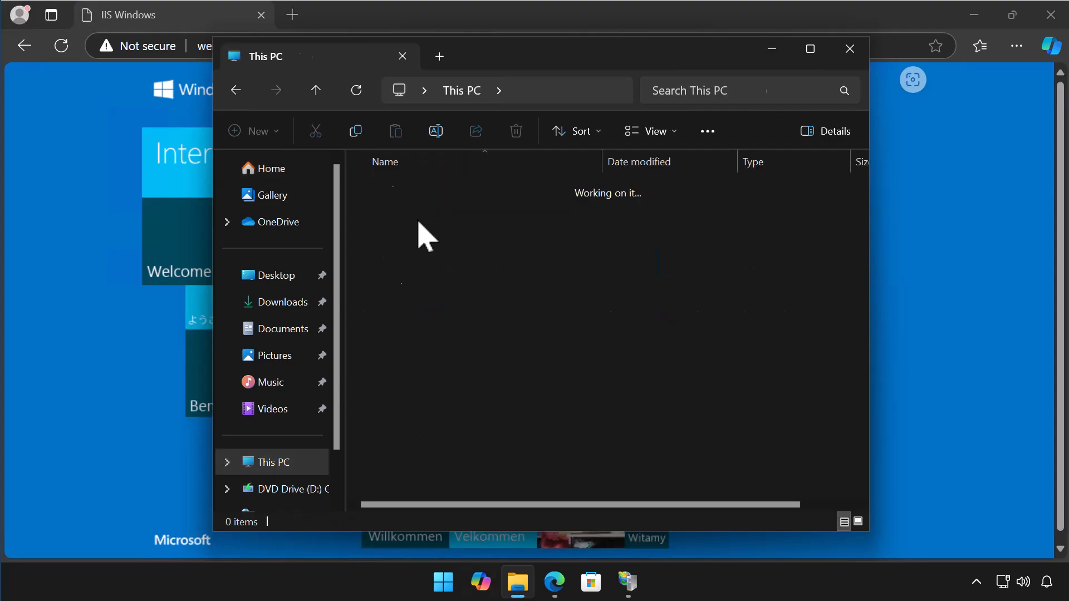
double_click(419, 228)
double_click(416, 192)
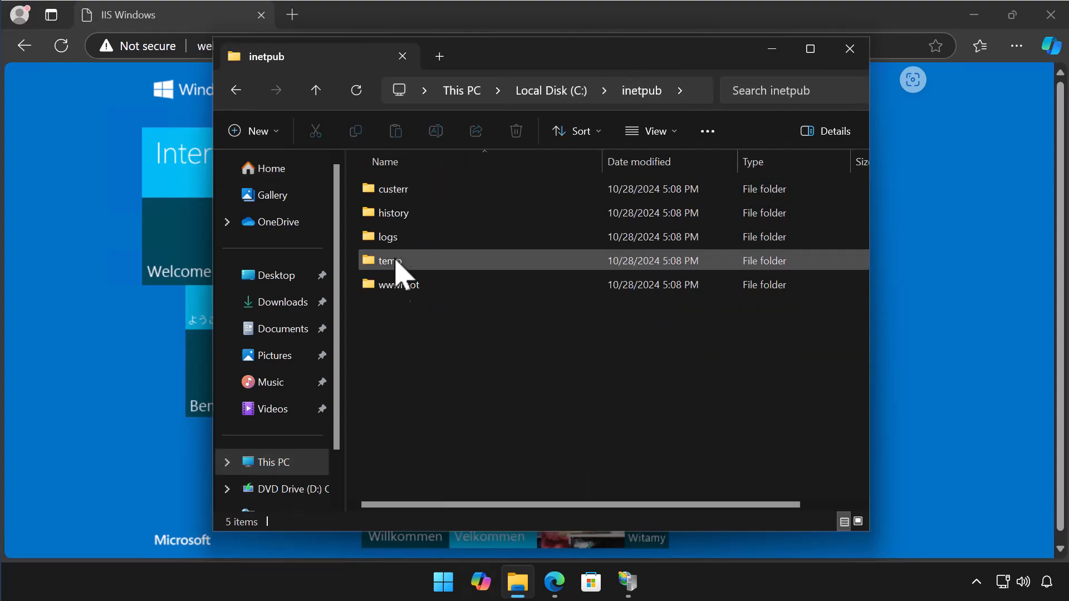
double_click(405, 286)
left_click(408, 193)
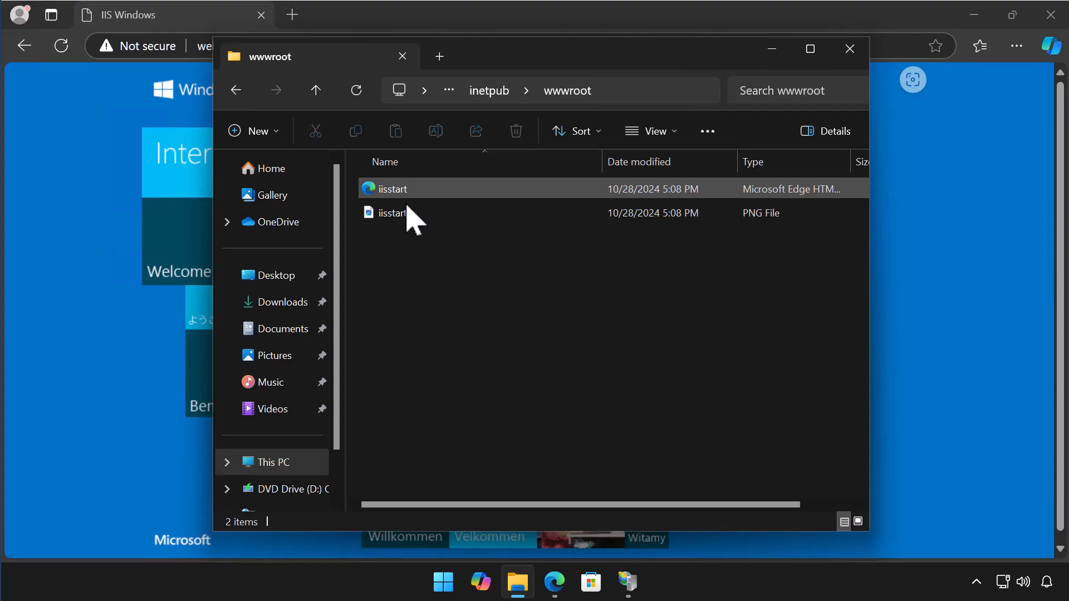
left_click(405, 212)
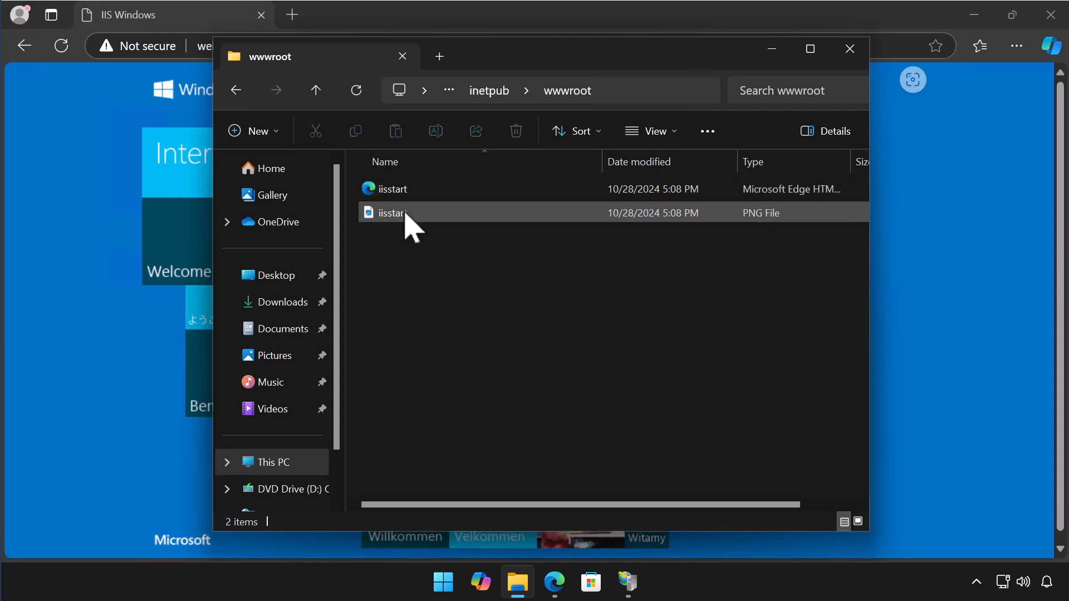